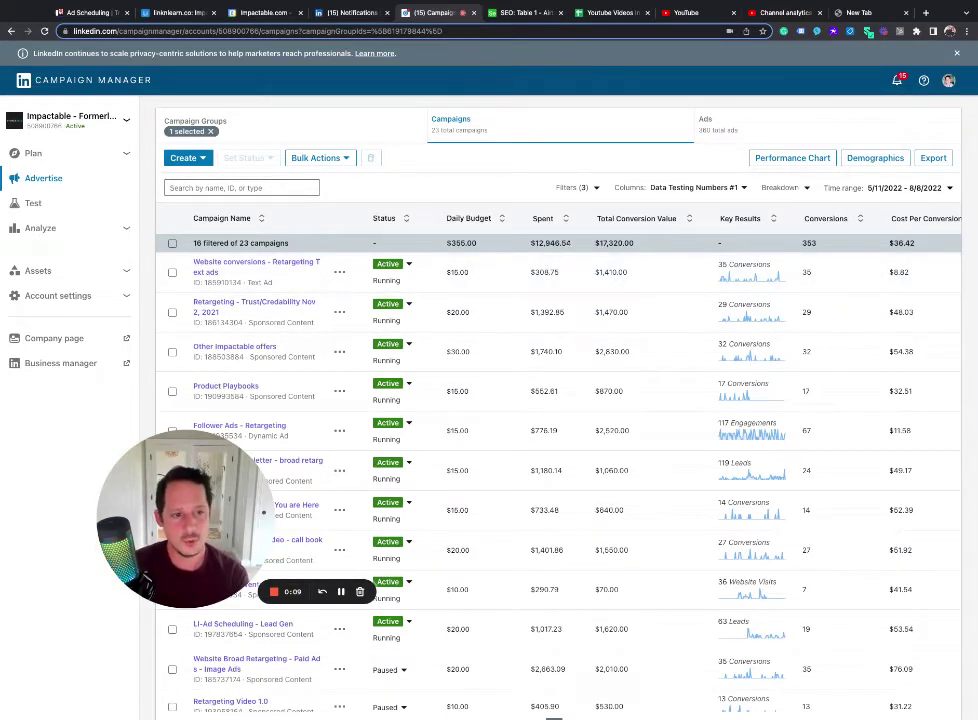
Highlight the campaign totals for amount spent and overall return on ad spend.
drag(529, 243, 636, 252)
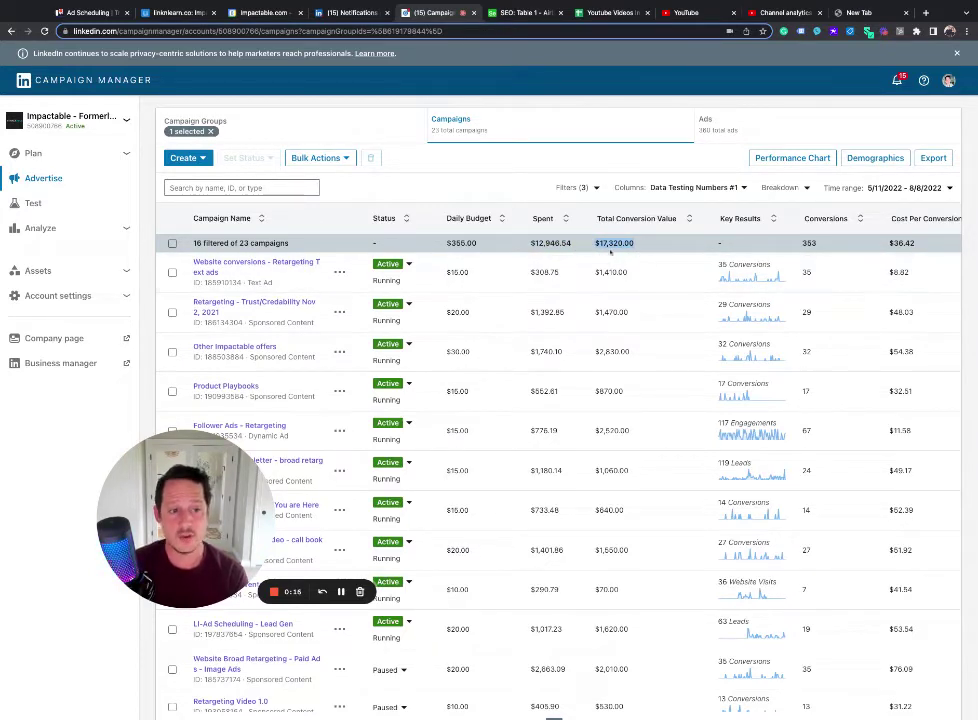
scroll(694, 262, right, 10)
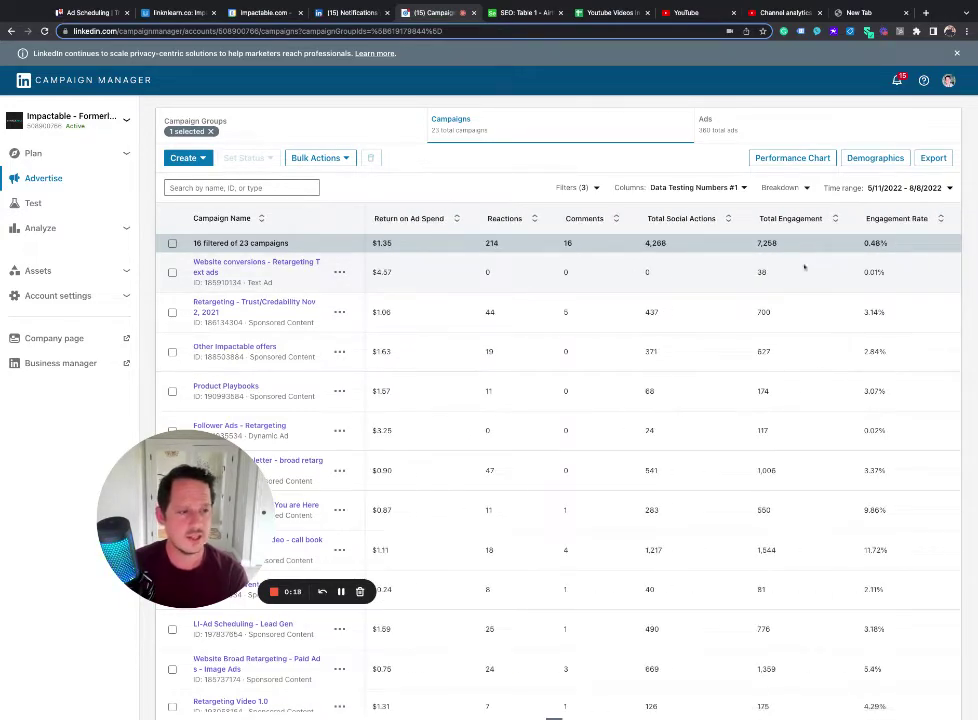
scroll(804, 266, left, 8)
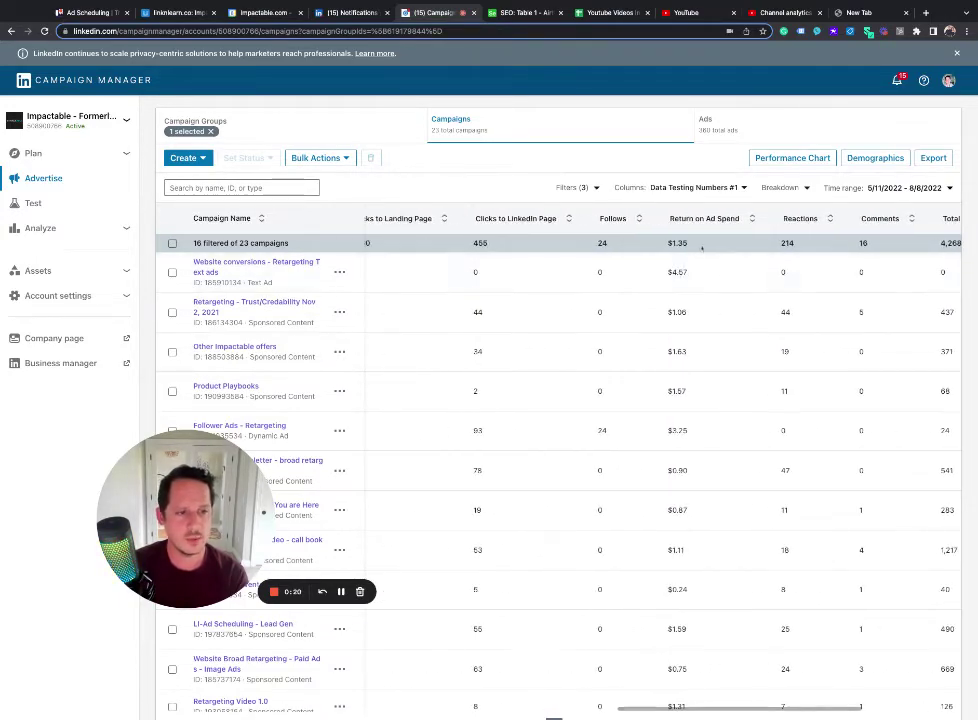
double_click(700, 247)
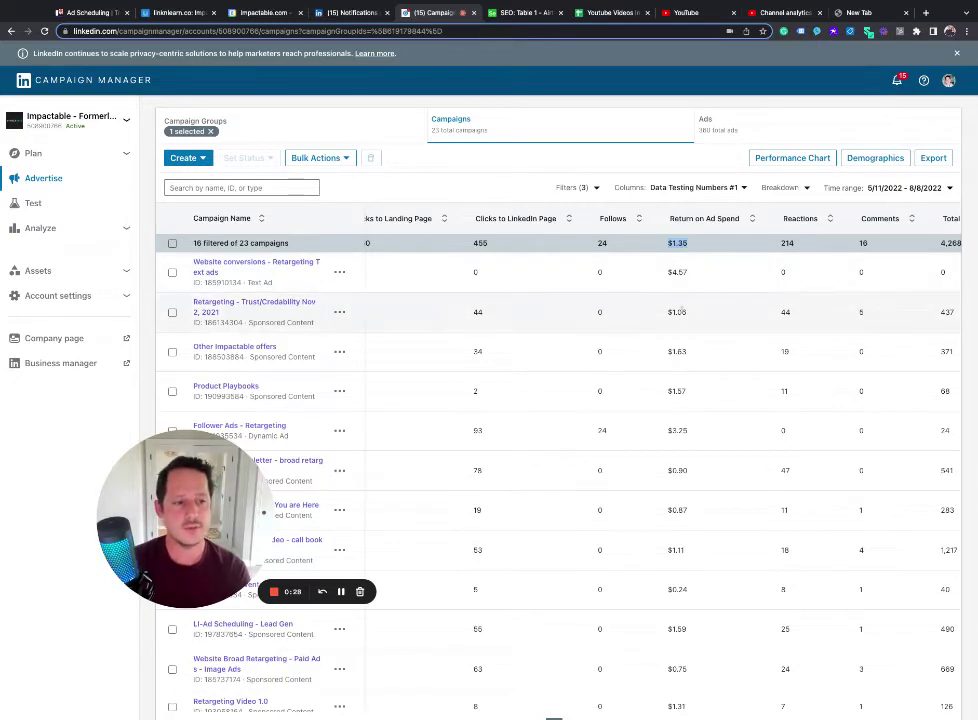
Highlight the Website conversions return on spend and the $17,320.00 total conversion value, then expand Analyze.
scroll(681, 308, down, 1)
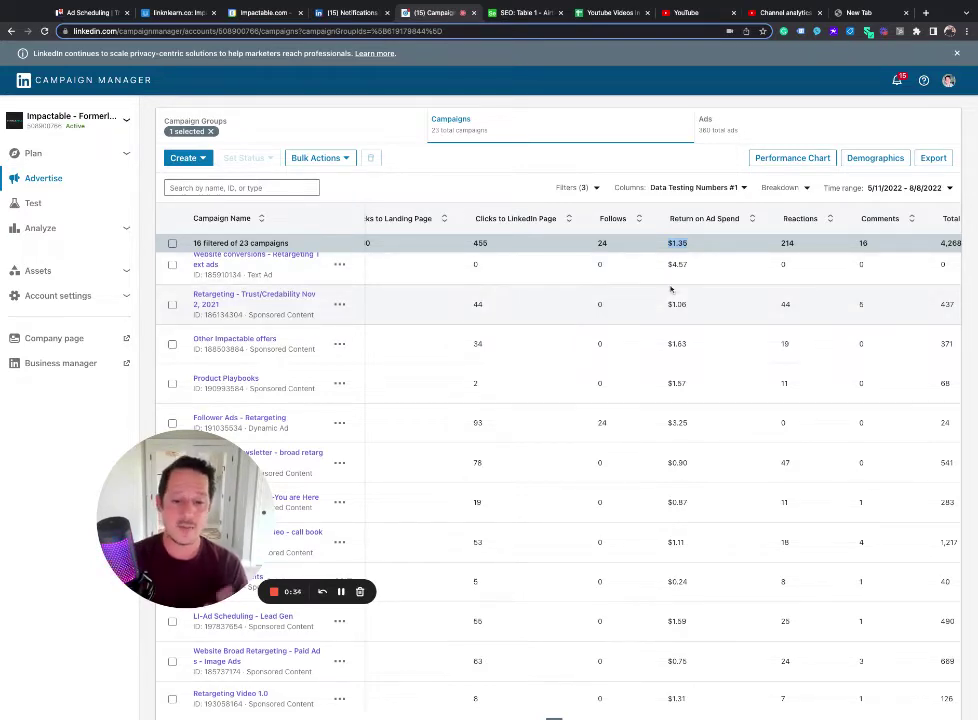
scroll(680, 340, down, 1)
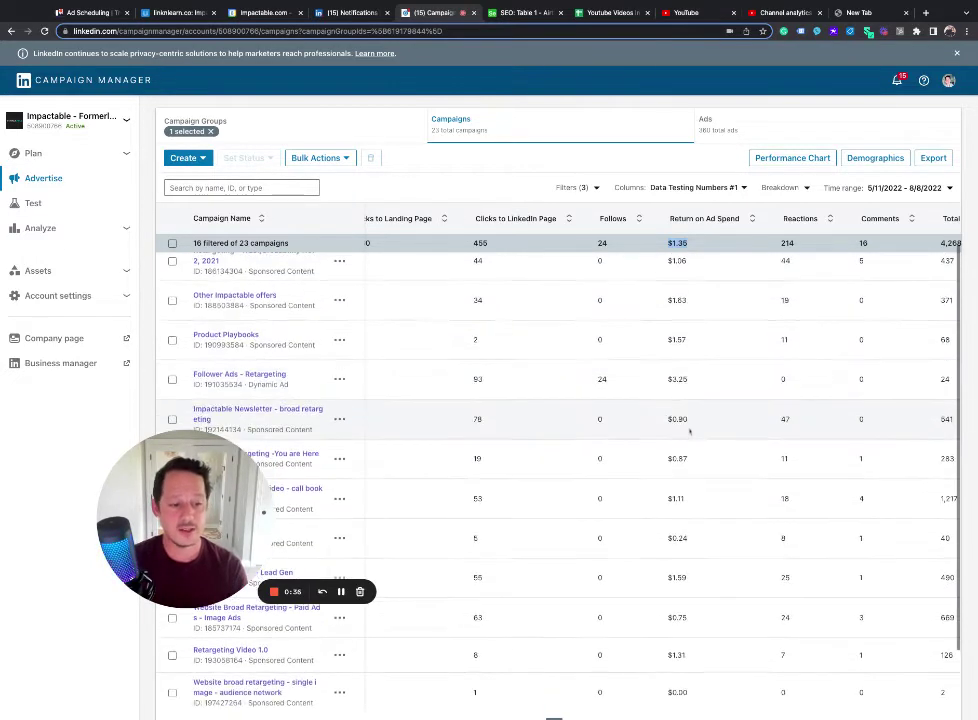
drag(667, 420, 689, 425)
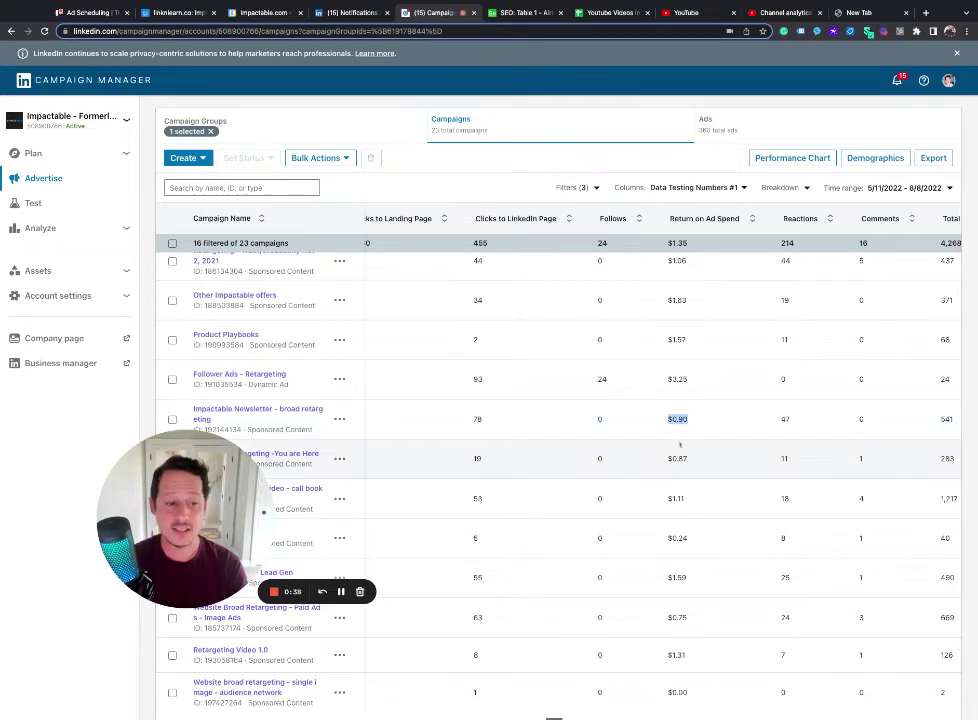
scroll(686, 323, up, 1)
drag(666, 272, 696, 277)
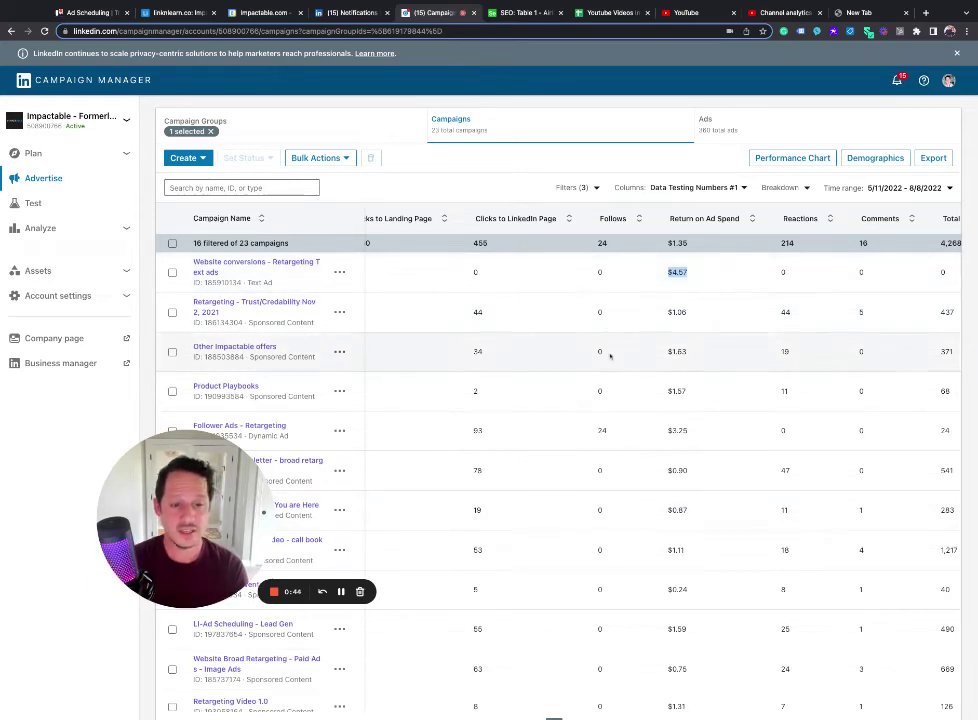
scroll(652, 303, left, 10)
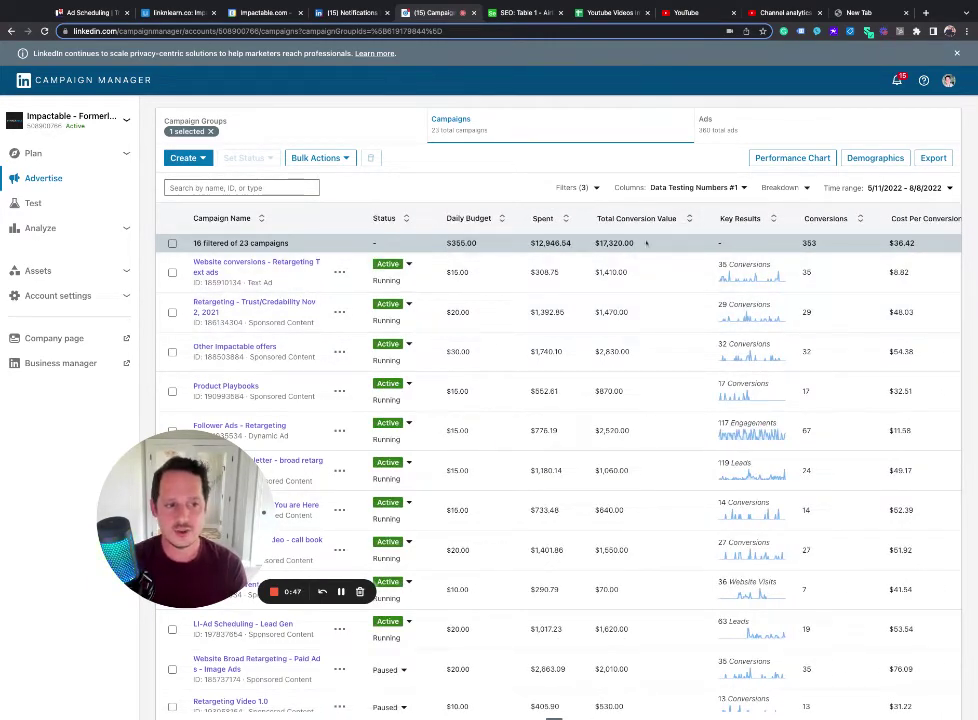
drag(640, 243, 594, 243)
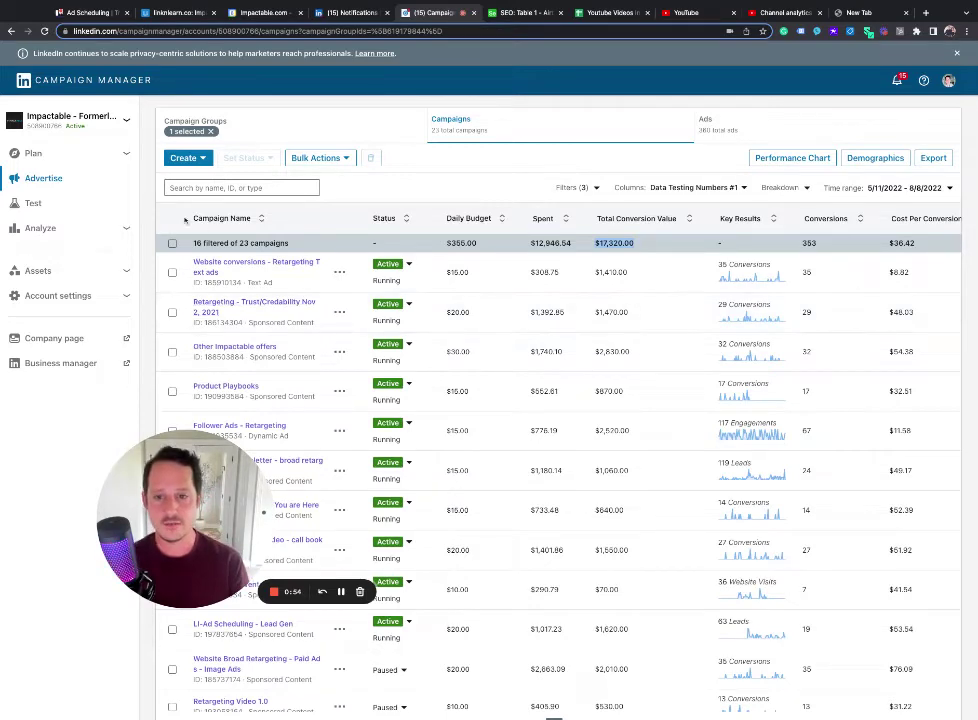
click(40, 228)
Open the Conversion tracking page listing eight conversions with their types and values.
click(50, 305)
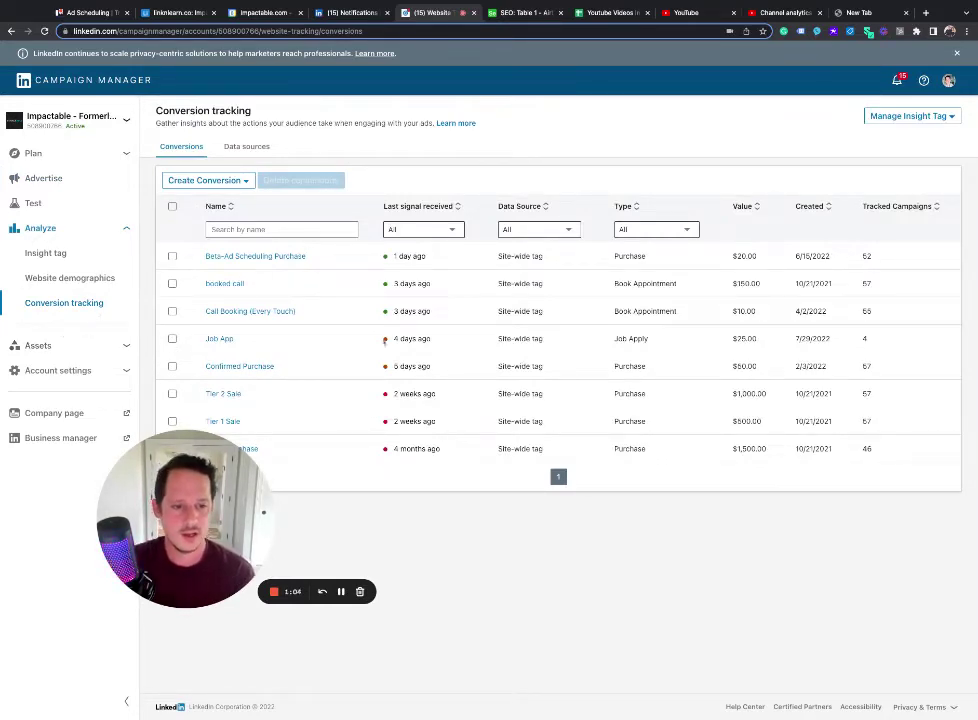
drag(237, 487, 320, 527)
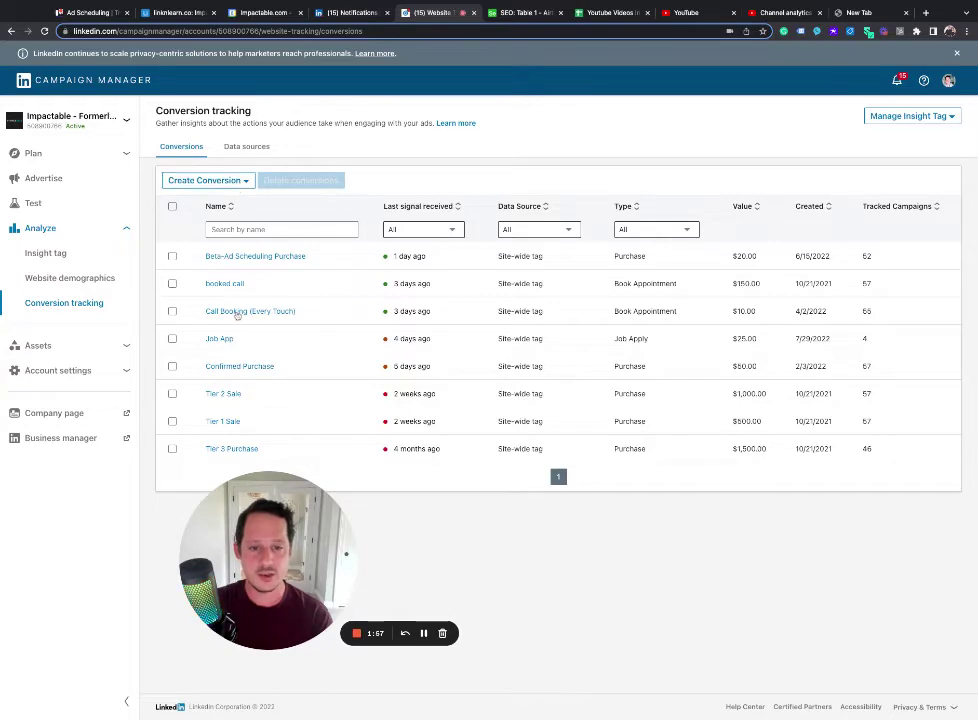
Open the 'booked call' conversion's edit form showing Book Appointment at $150.00.
click(226, 285)
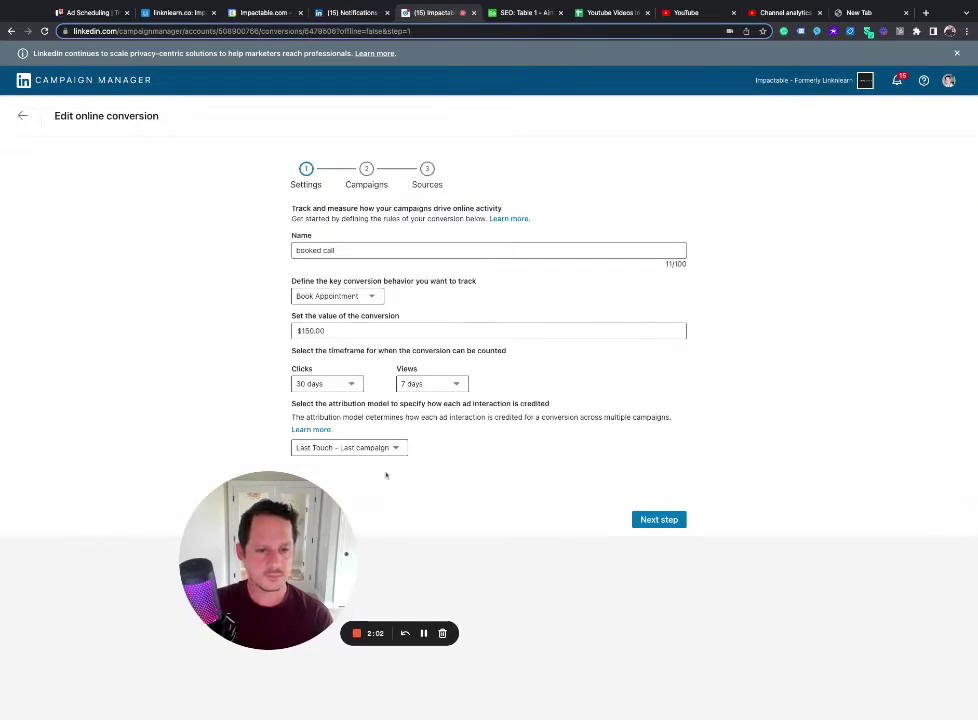
drag(276, 562, 191, 469)
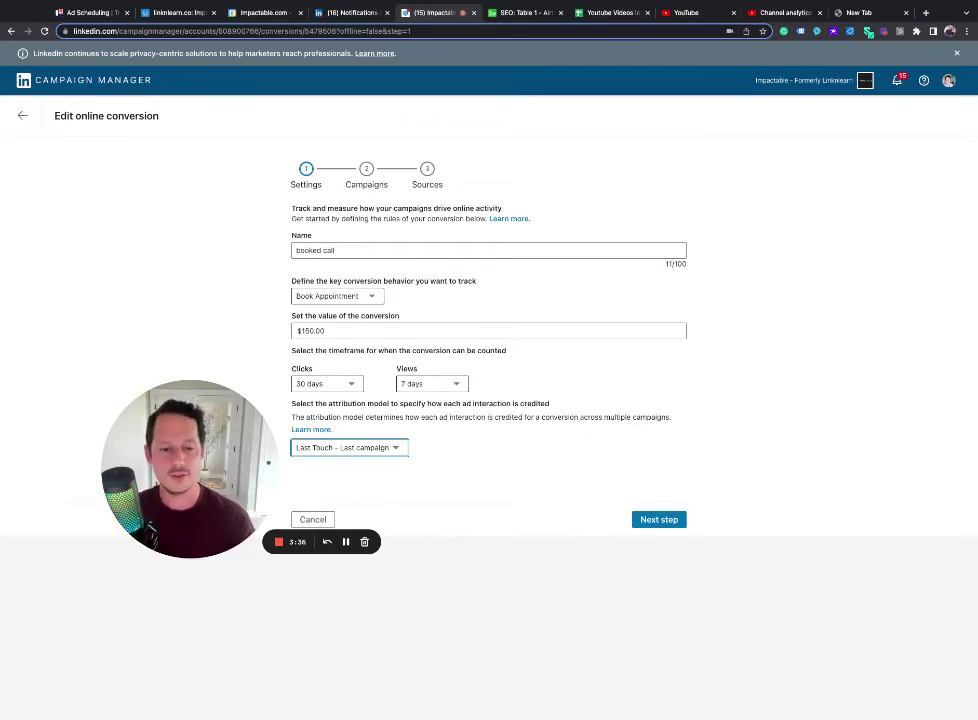
Advance to the booked call conversion's Sources step and select its 'booked-call' URL rule.
click(657, 519)
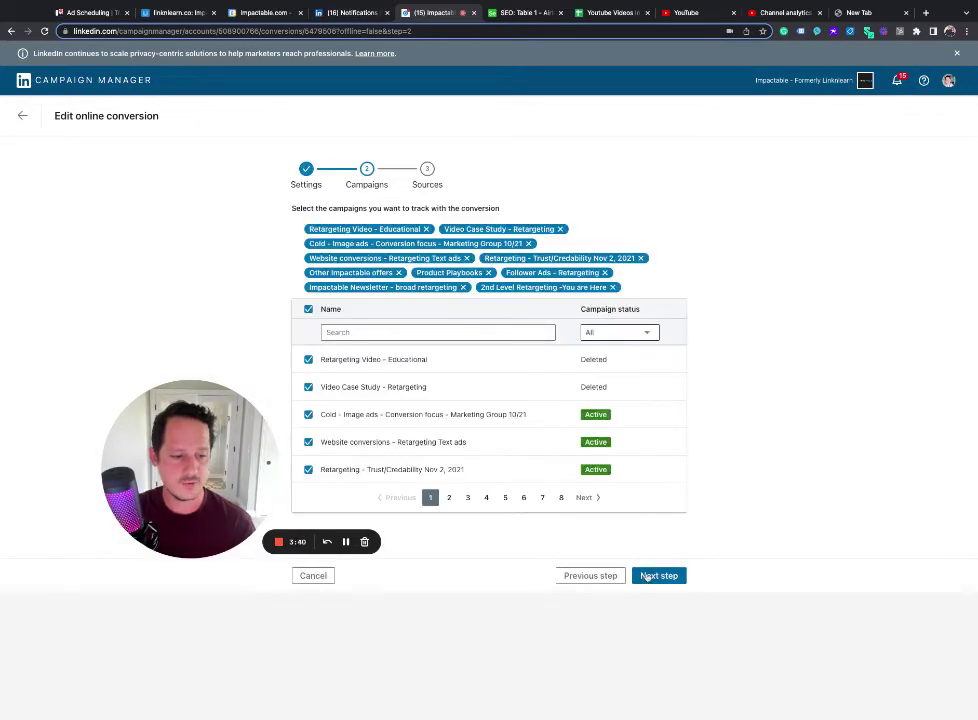
click(645, 576)
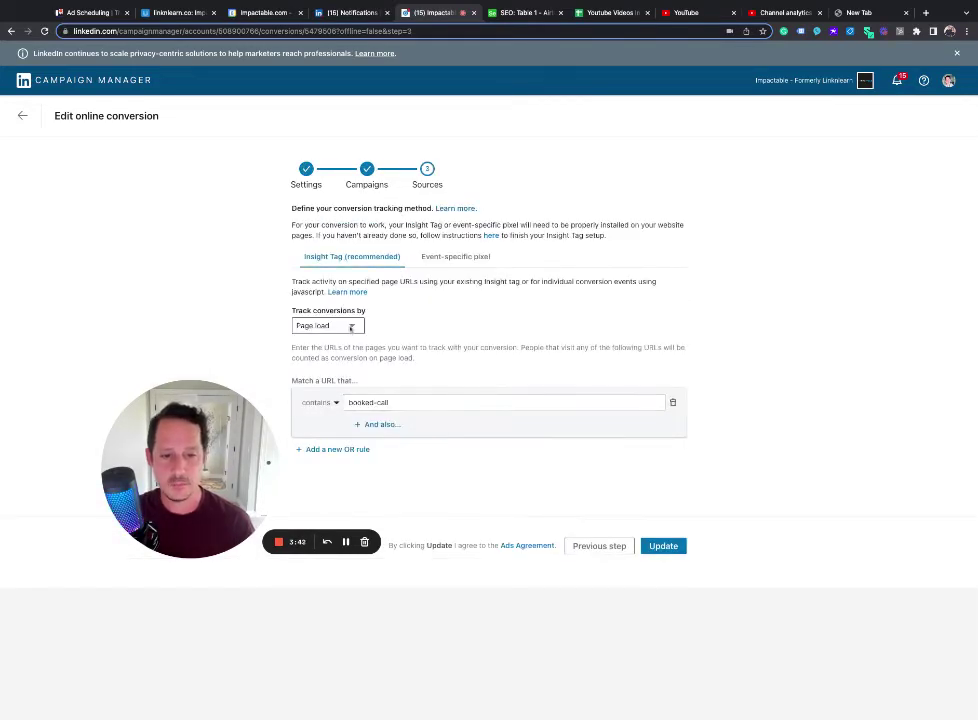
click(397, 402)
triple_click(397, 402)
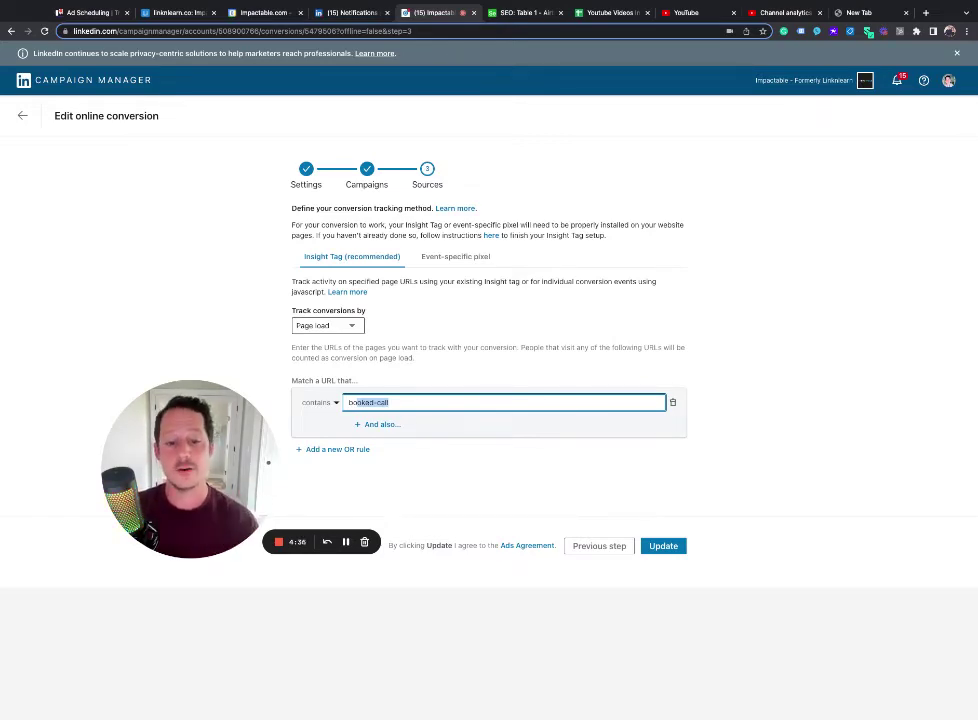
Return to the conversion list and mark the $150.00, $10.00 and $50.00 conversion values.
click(20, 116)
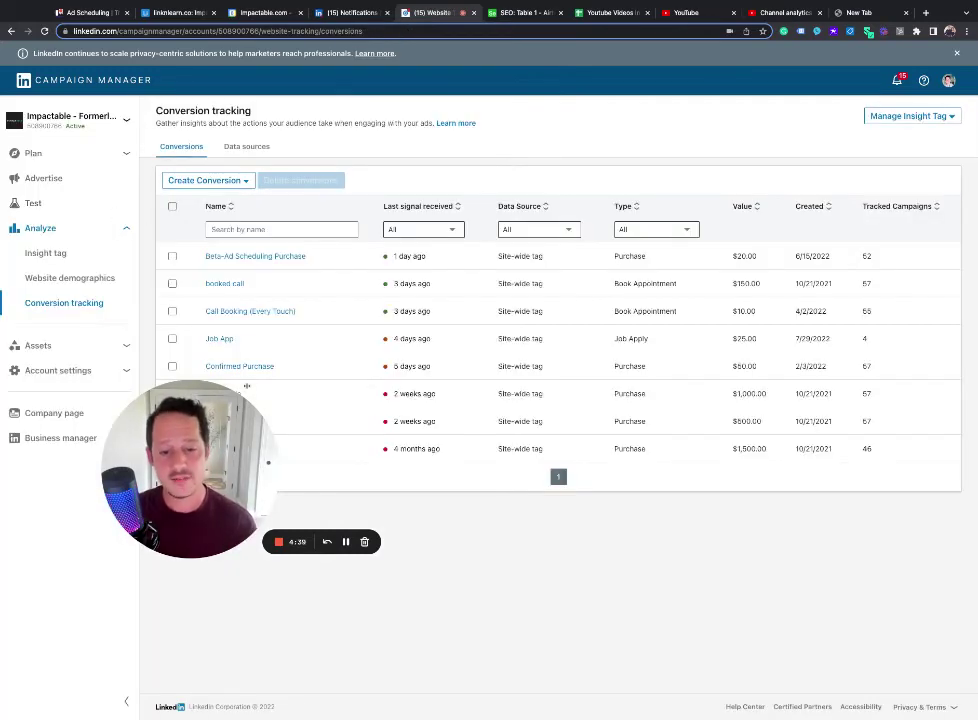
drag(190, 470, 163, 565)
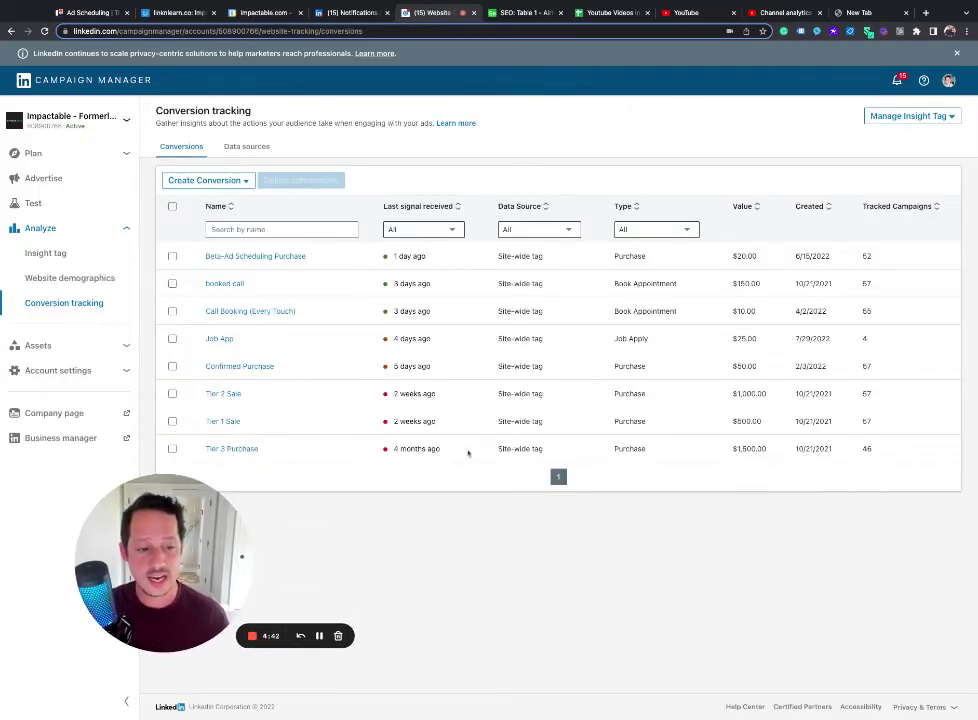
double_click(758, 284)
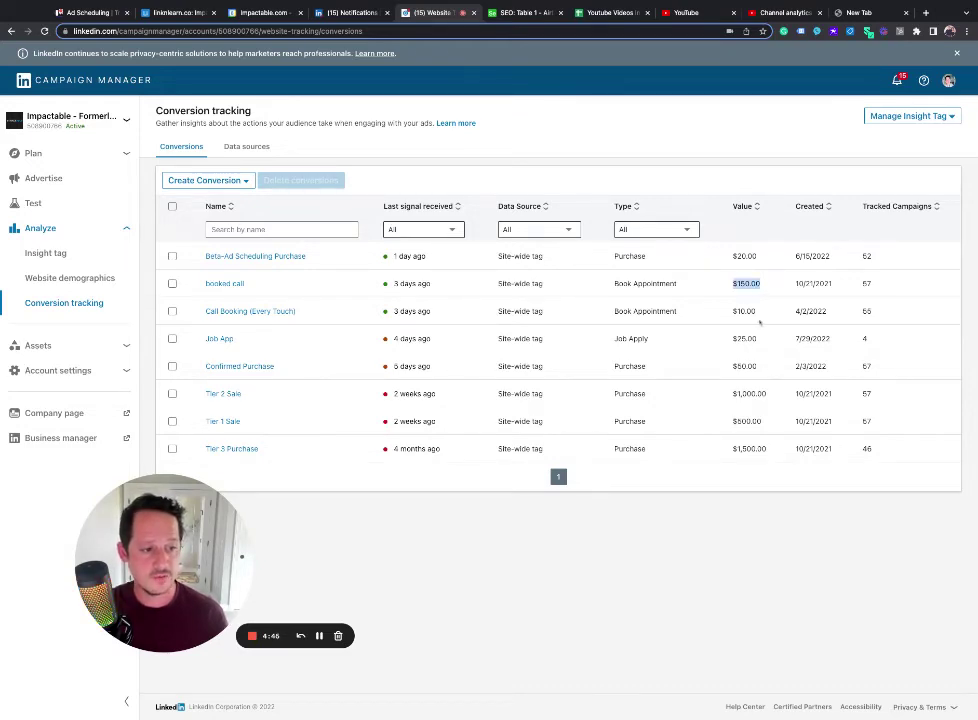
click(760, 319)
double_click(745, 311)
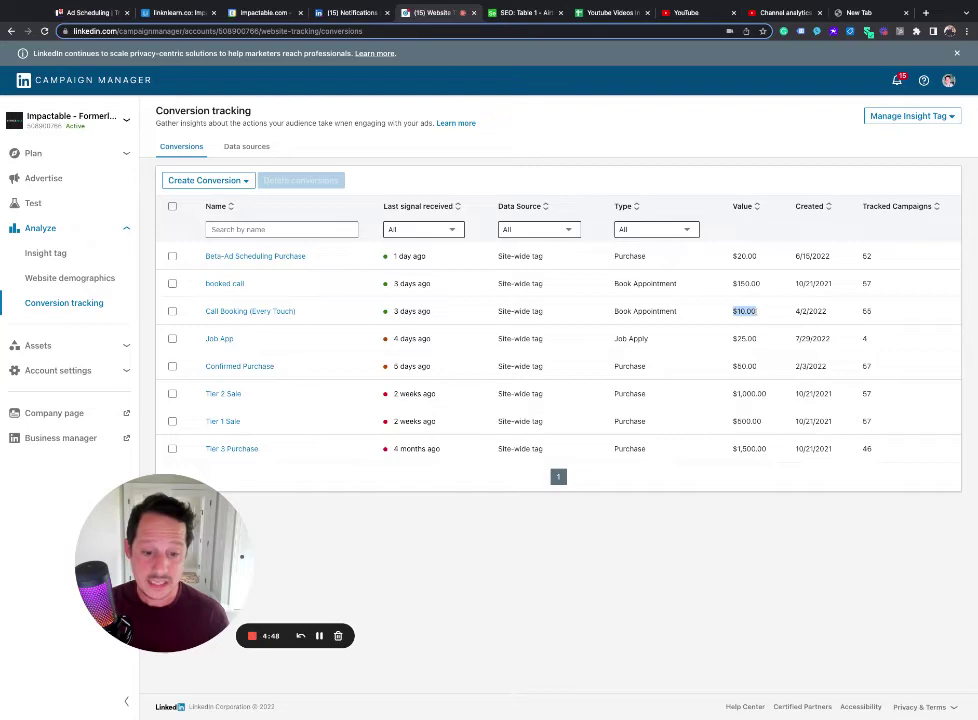
double_click(750, 366)
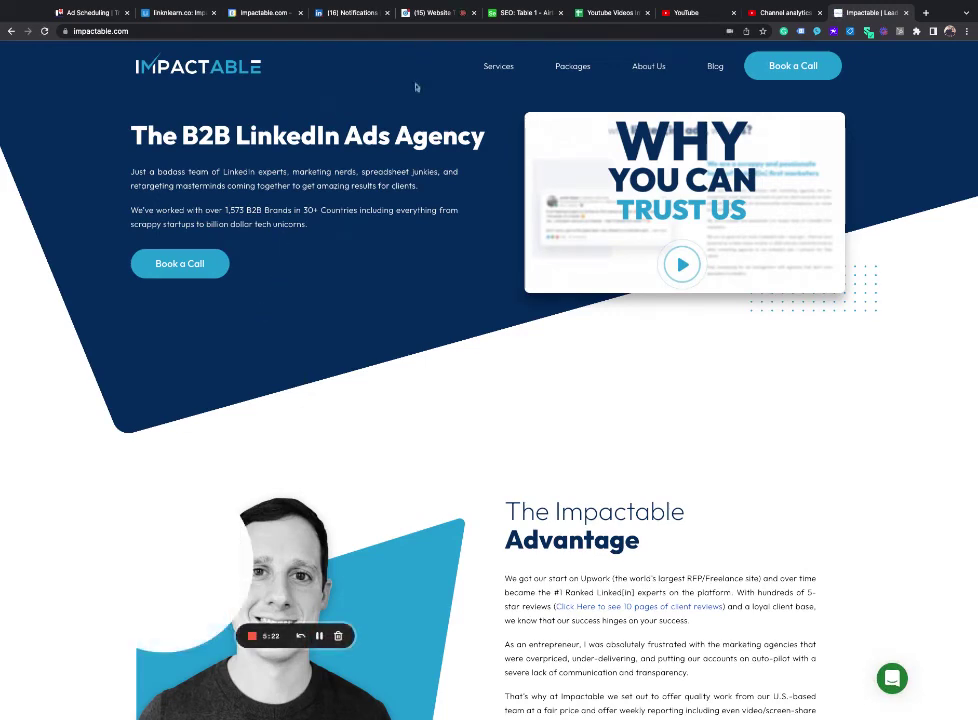
Look over the loaded impactable.com homepage with its 'The B2B LinkedIn Ads Agency' headline.
drag(164, 563, 218, 424)
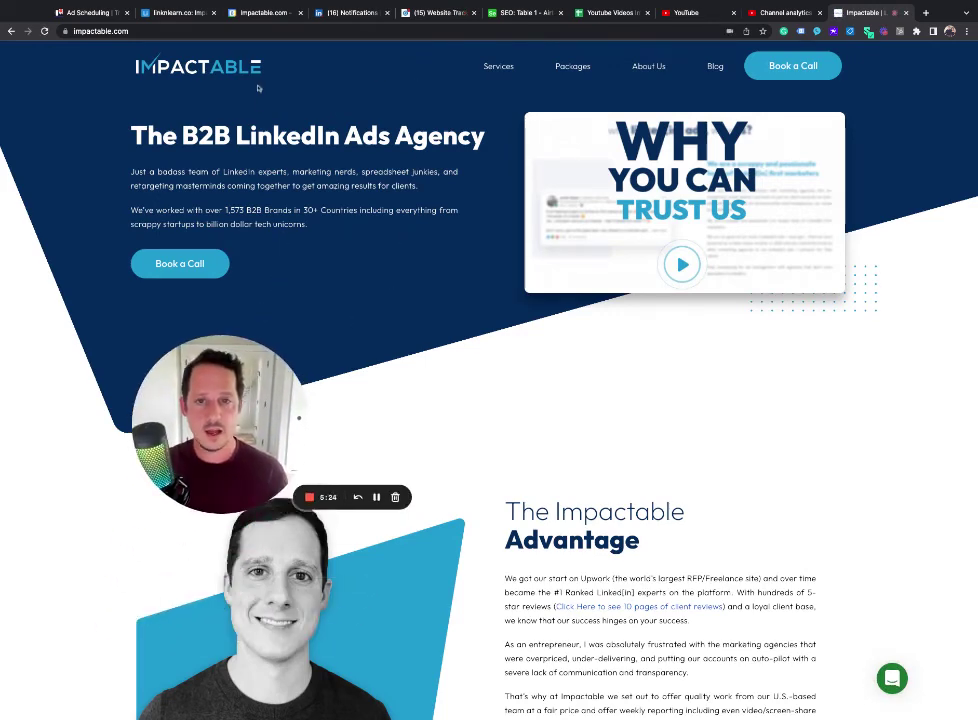
Append ?thank-you-testing to the impactable.com/ address and select the full URL.
click(203, 30)
text(ble.com/)
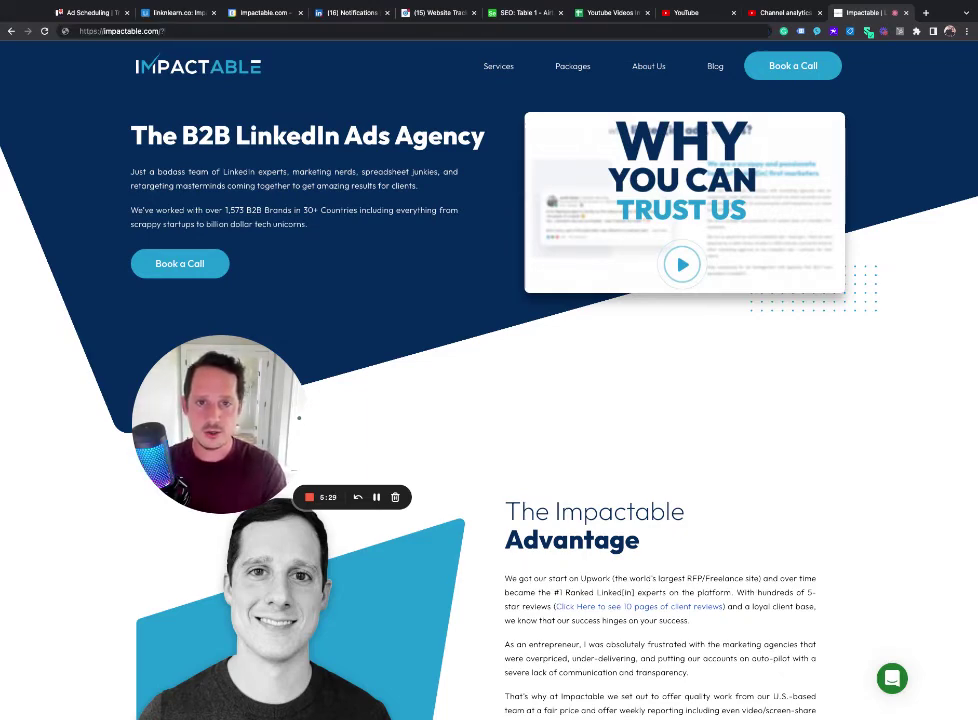
text(thank-yo)
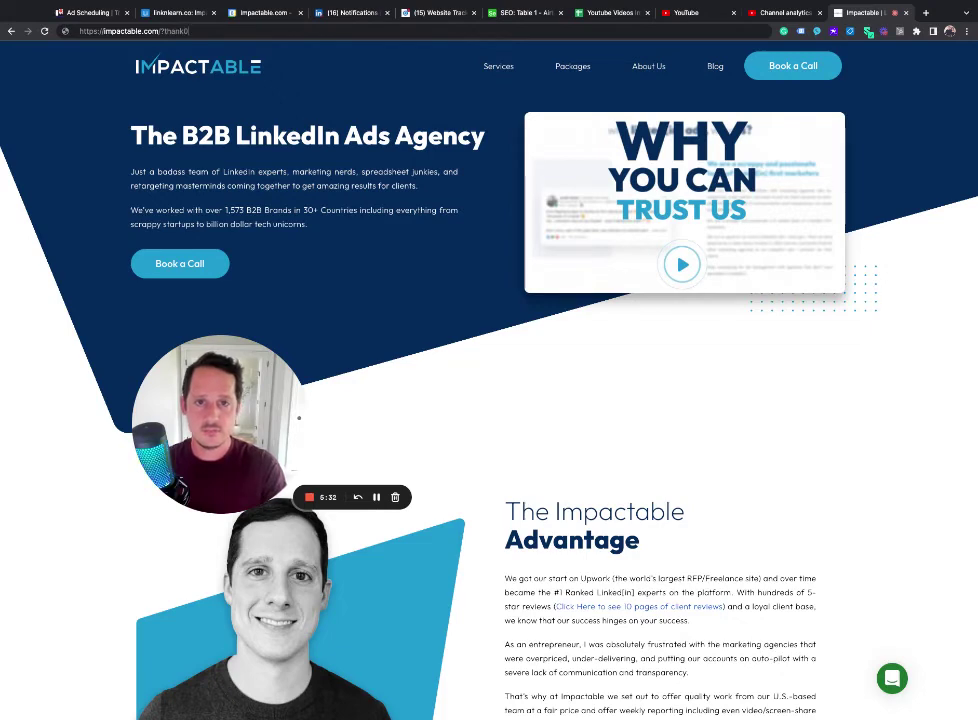
key(BackSpace)
key(BackSpace)
key(BackSpace)
text(-you)
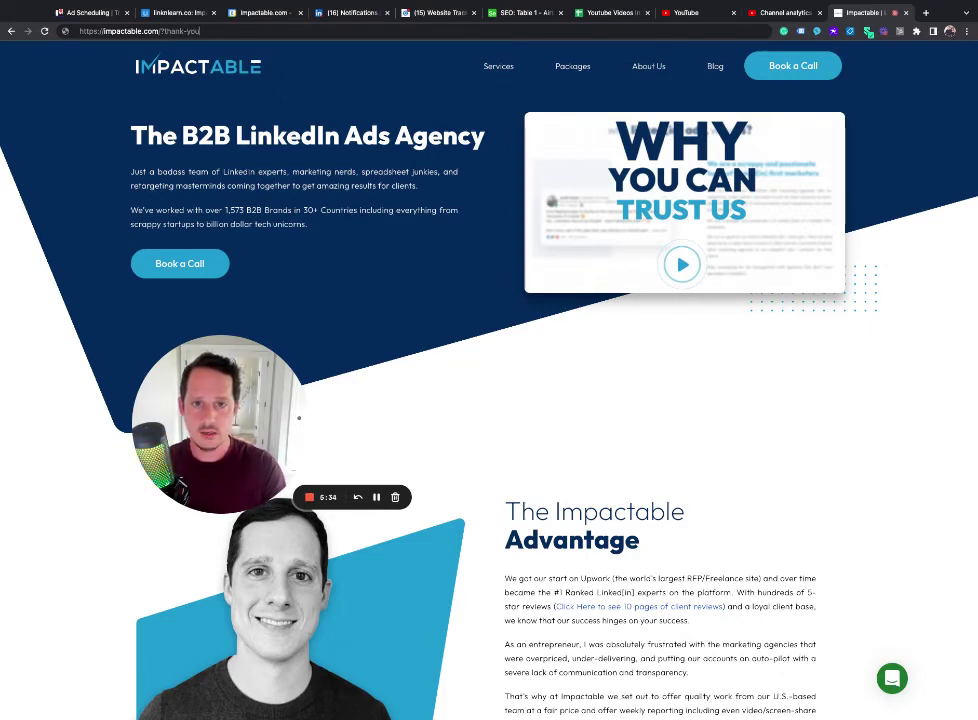
text(-testing)
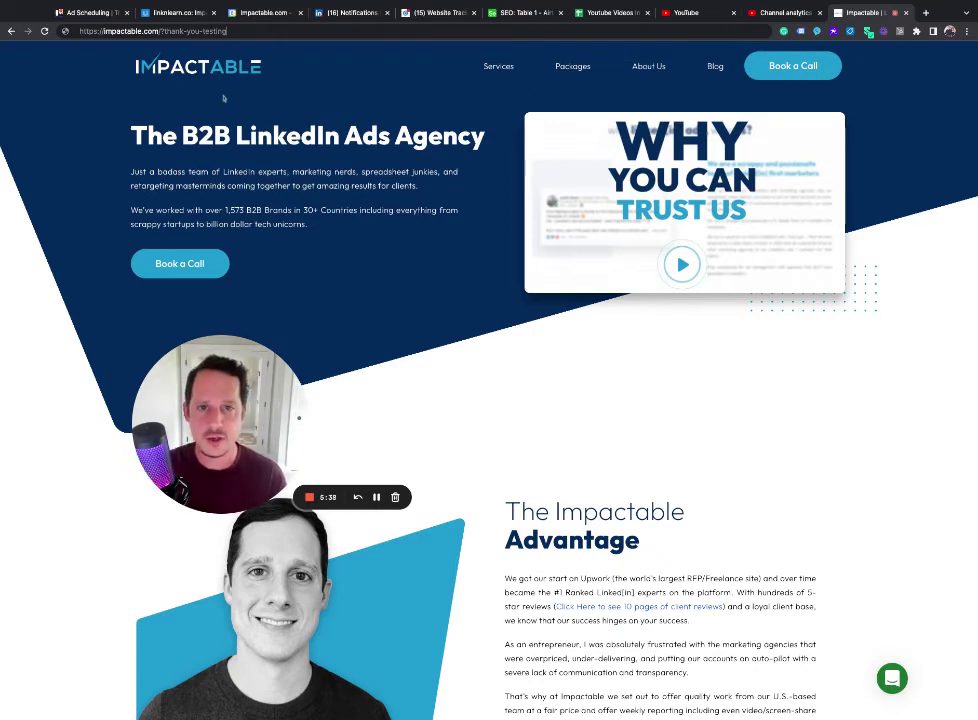
key(ctrl+shift+Left)
key(ctrl+shift+Left)
key(ctrl+shift+Left)
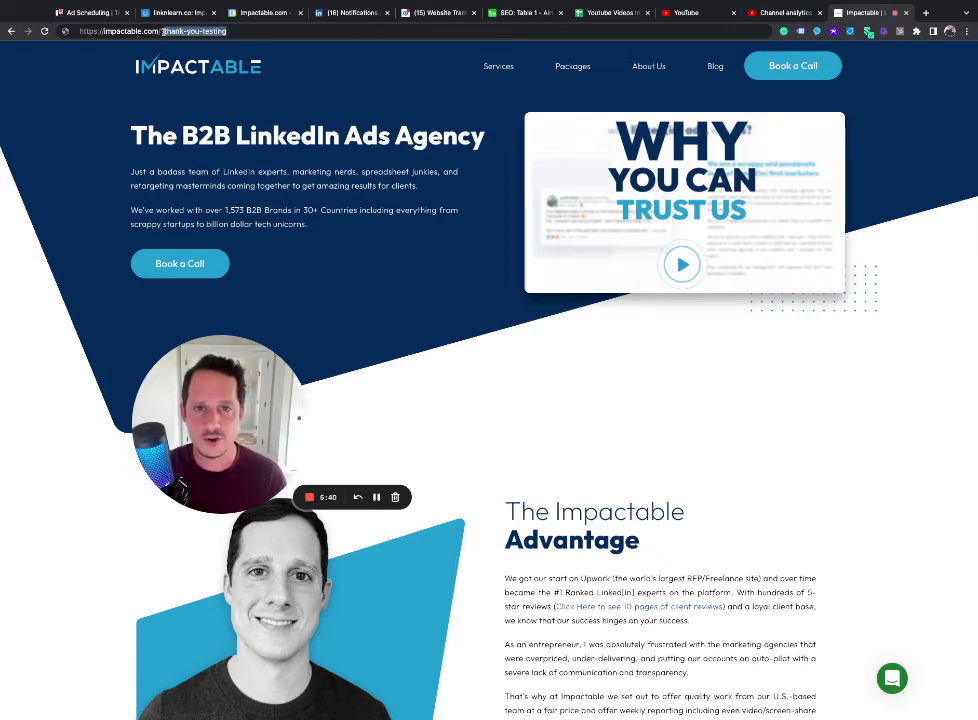
key(shift+Left)
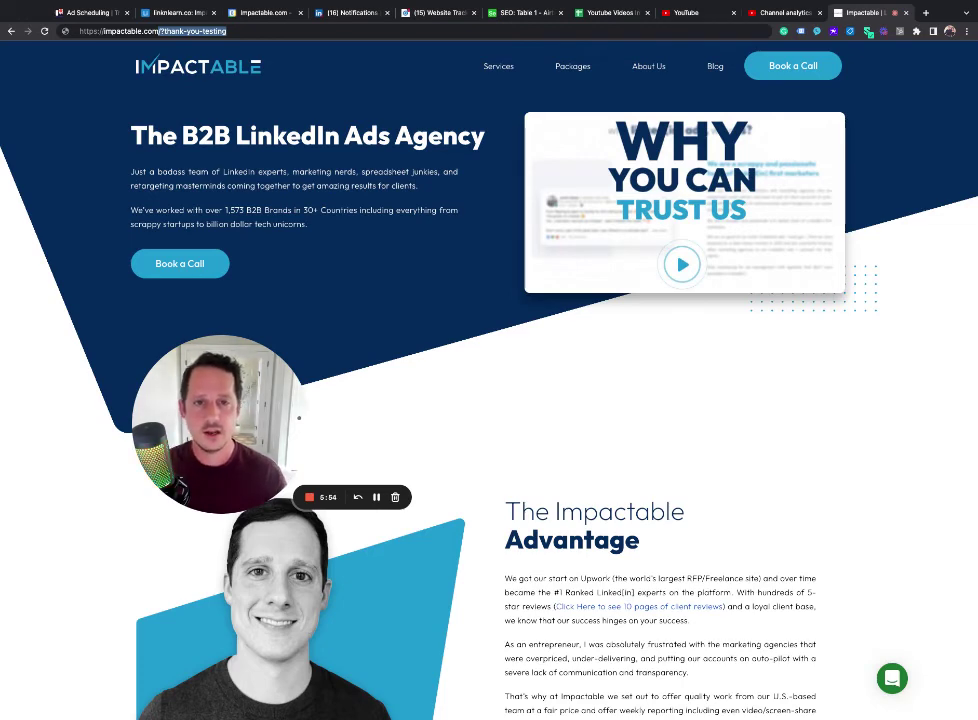
click(228, 31)
drag(228, 31, 75, 31)
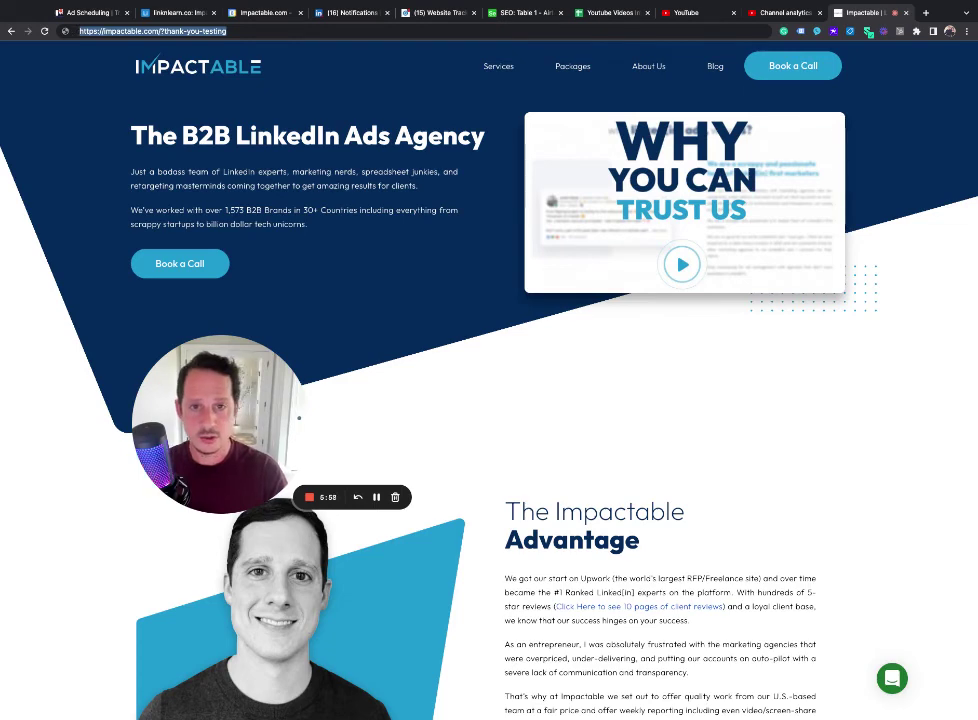
Load impactable.com/?thank-you-testing and highlight the ?thank-you-testing query in the address.
key(Return)
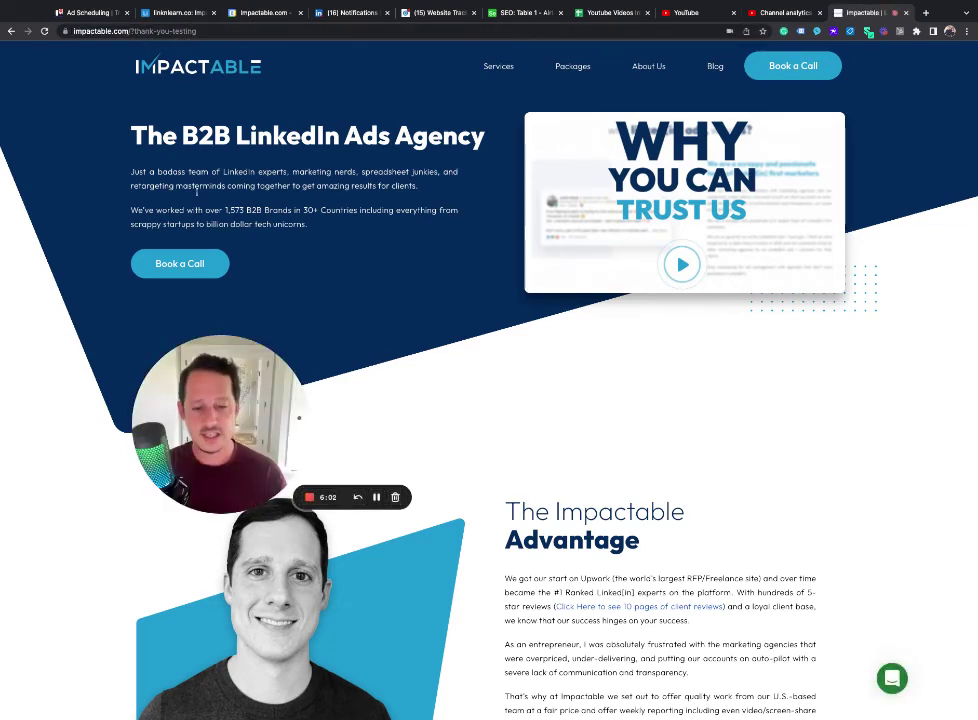
drag(214, 398, 214, 372)
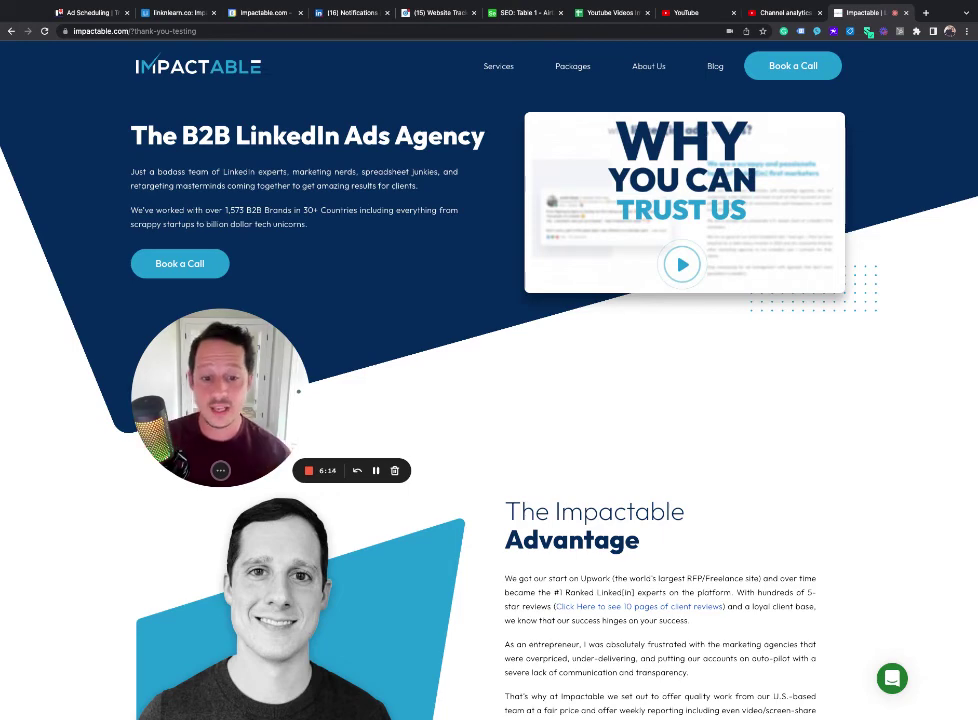
drag(196, 31, 122, 31)
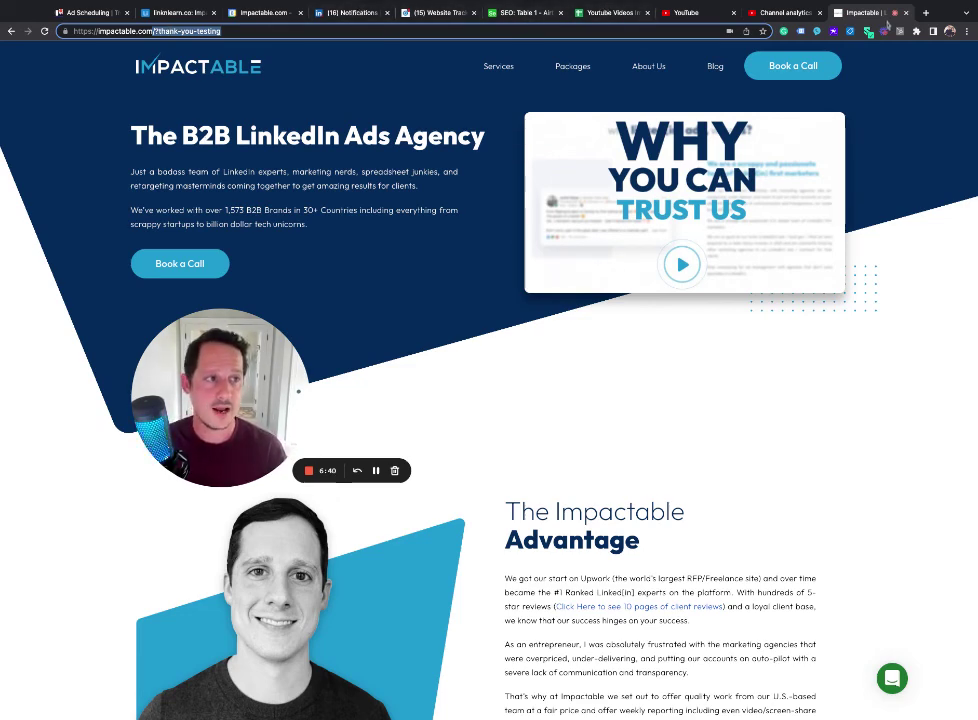
Switch back to the '(15) Website Tracking' tab showing the conversion list.
click(437, 14)
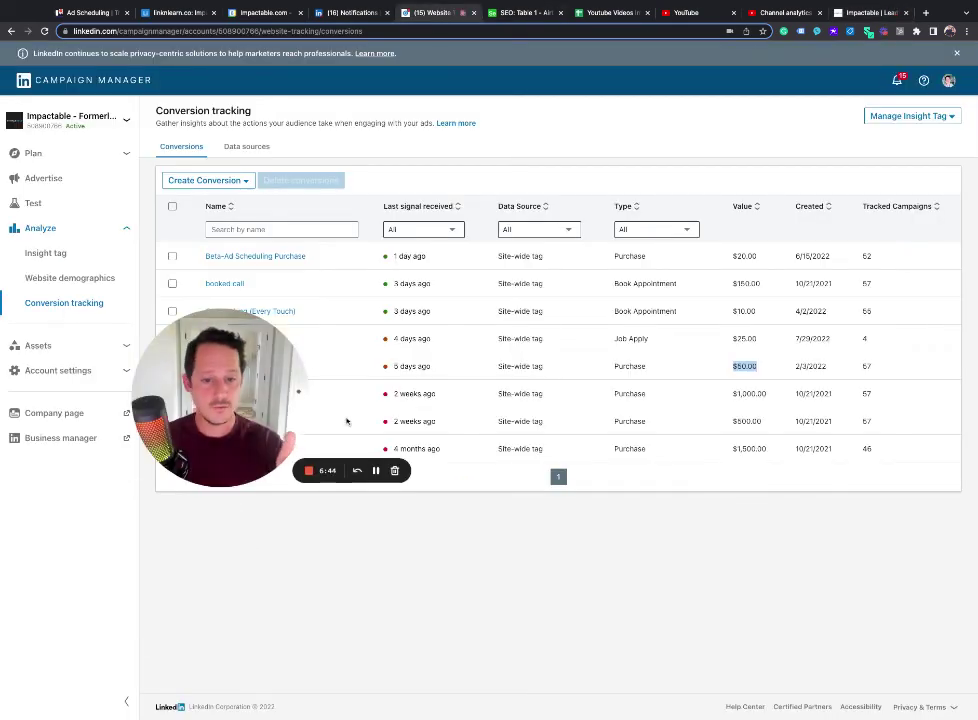